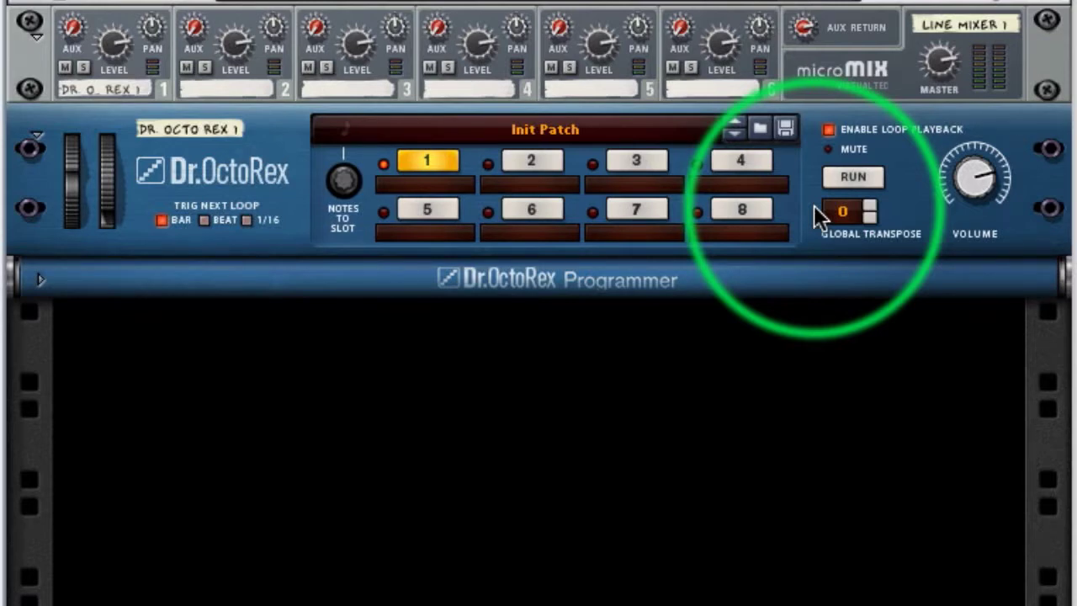
Expand the Dr. OctoRex Programmer and preview the synth loop in slot 1, stopping playback after listening
click(42, 283)
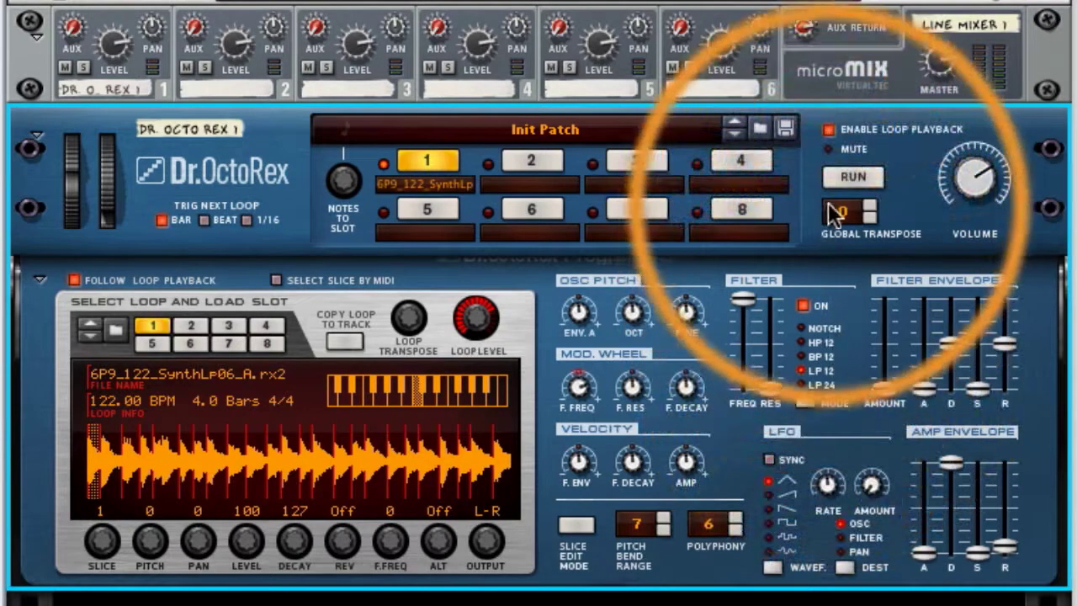
click(844, 179)
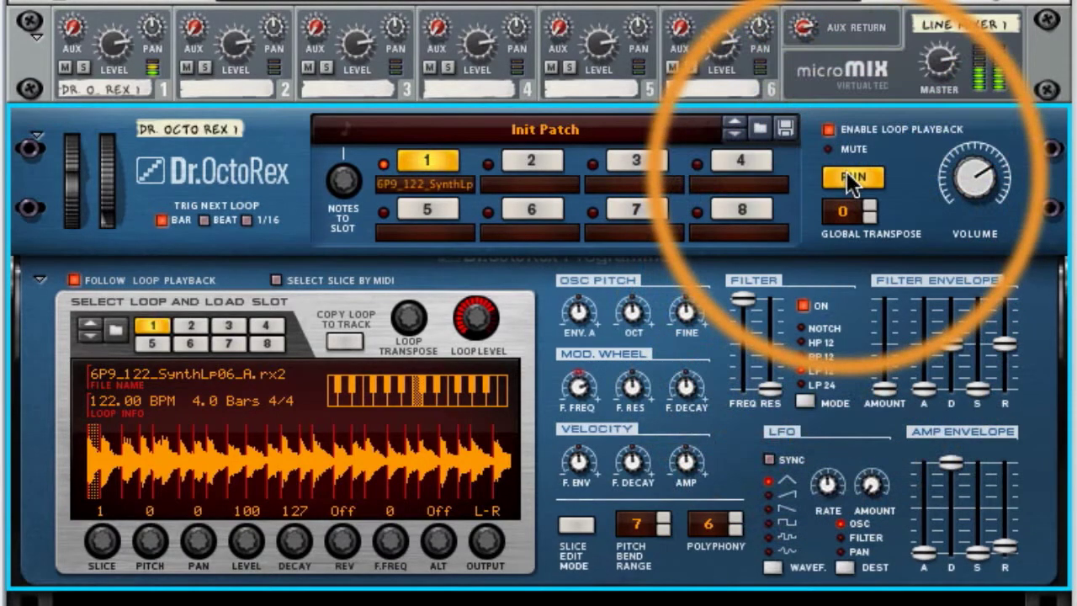
click(846, 176)
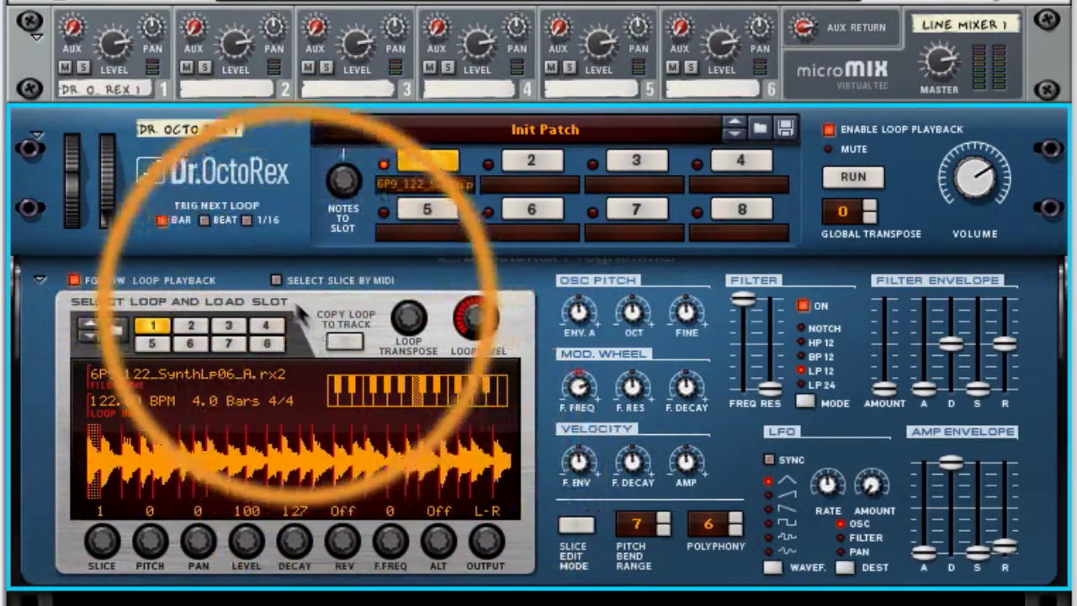
Enable Select Slice by MIDI and run the loop briefly to observe the slice selection
click(276, 280)
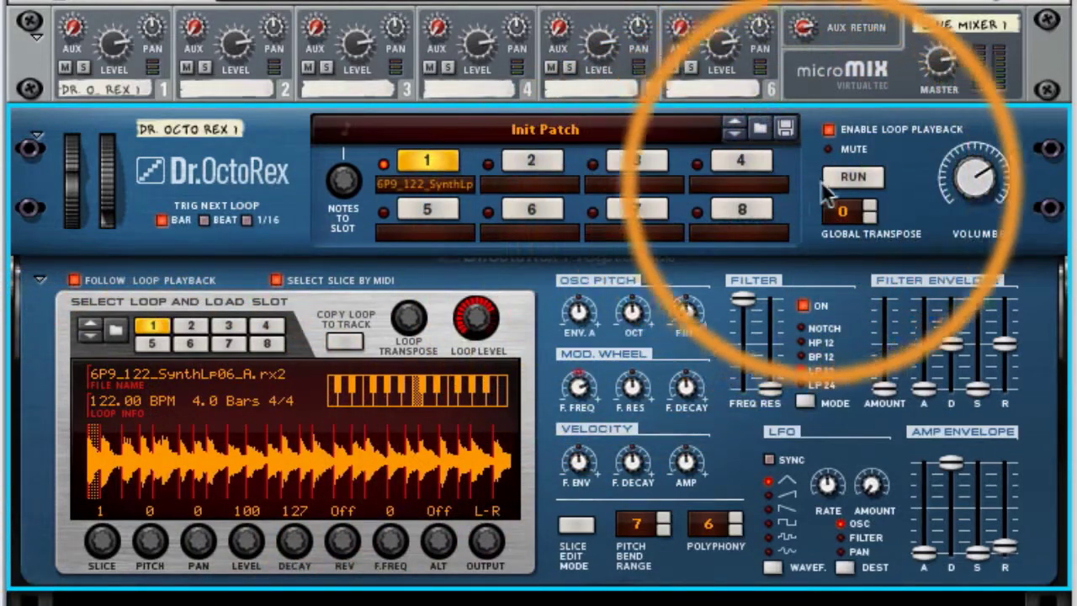
click(841, 181)
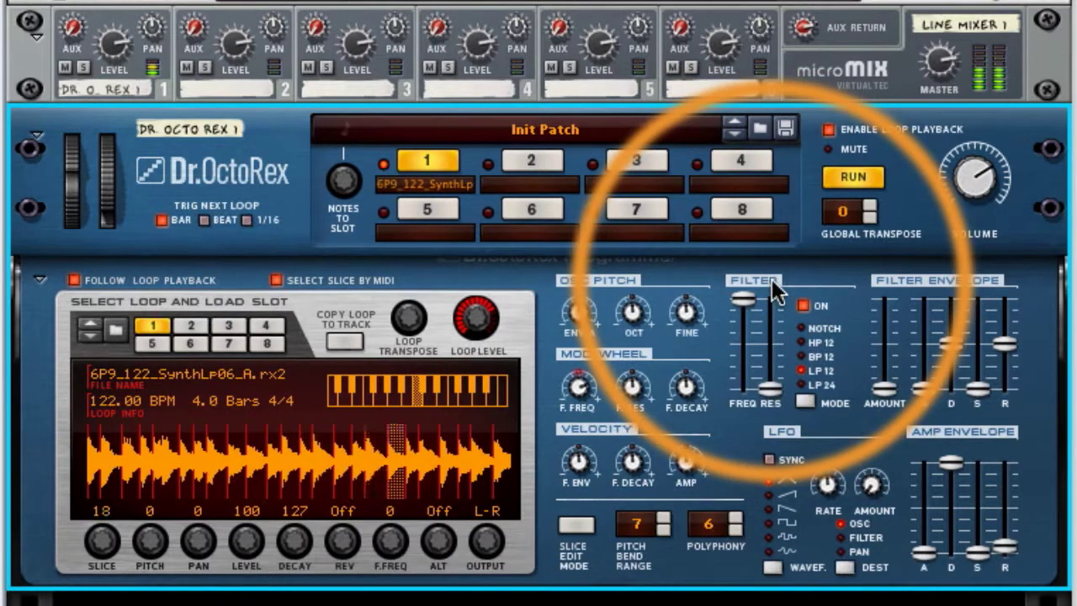
click(851, 177)
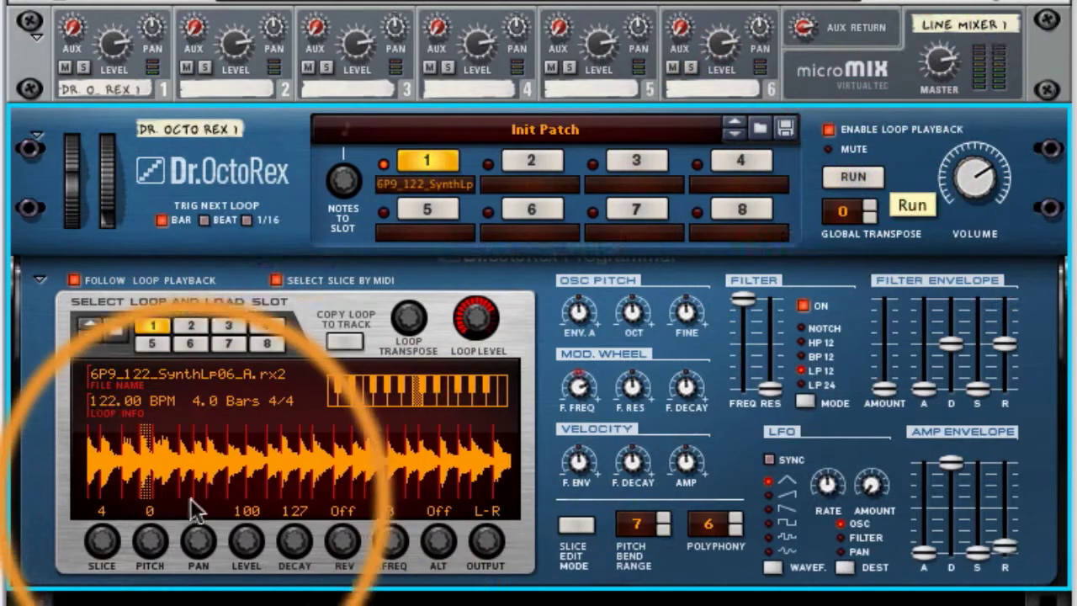
Select and audition individual slices at various points along the slot 1 loop's waveform
click(194, 459)
click(161, 459)
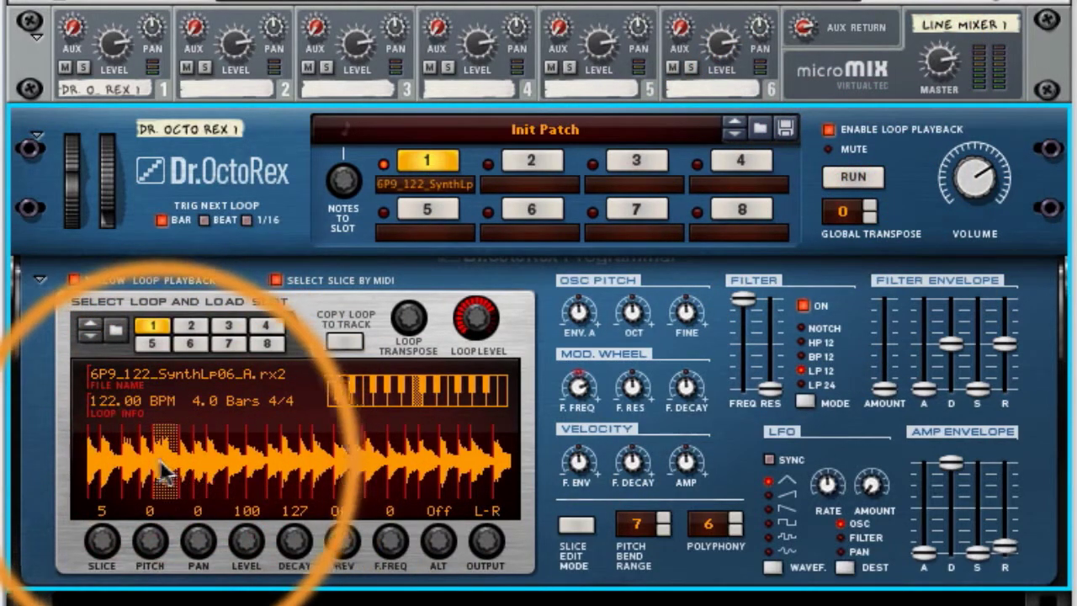
click(131, 460)
click(96, 458)
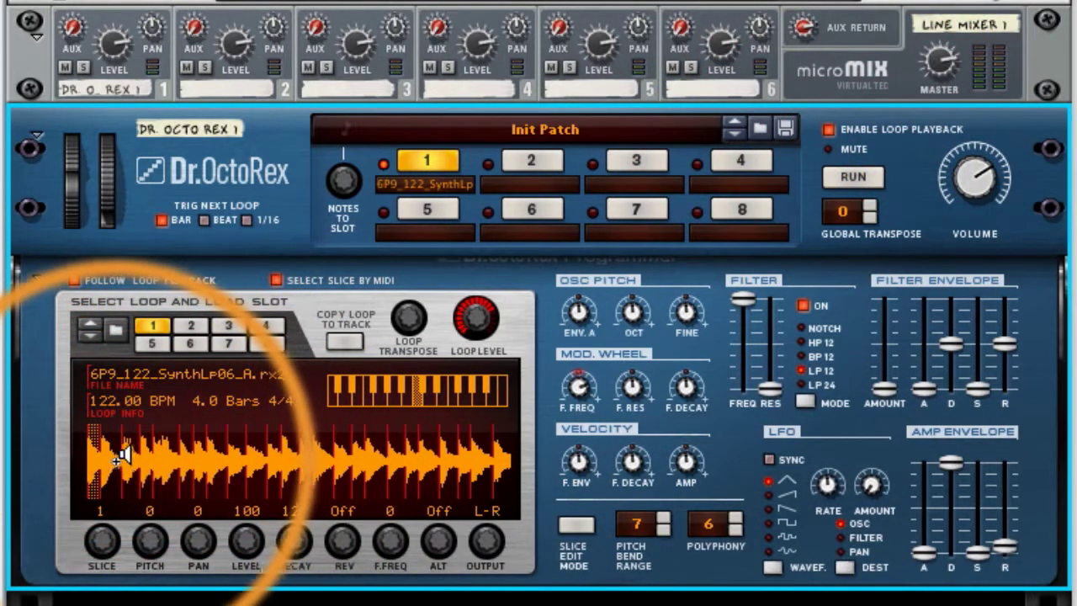
alt+click(114, 459)
alt+click(139, 454)
alt+click(222, 453)
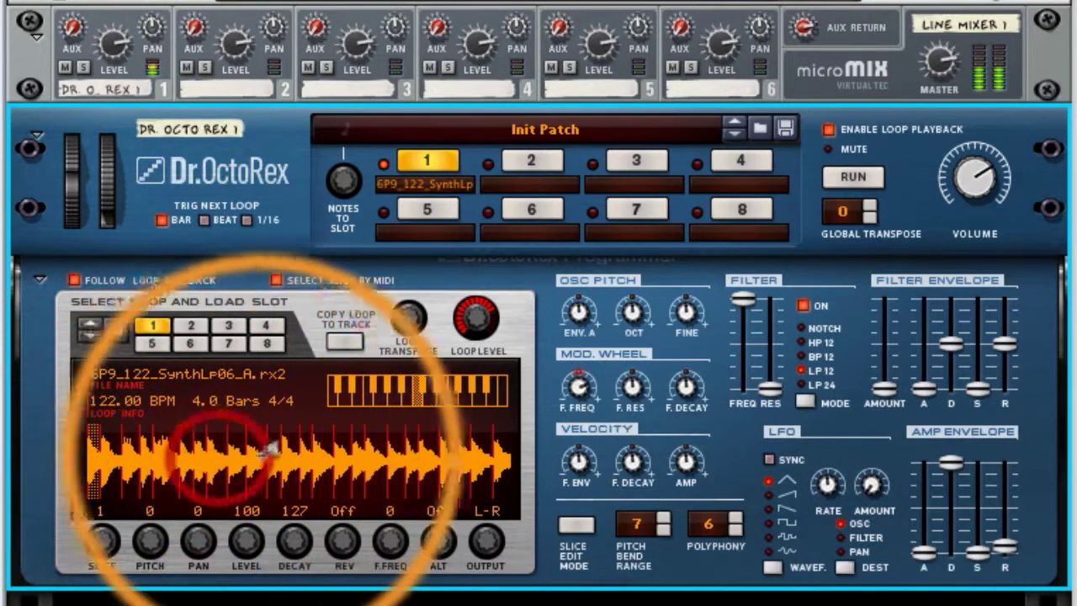
alt+click(324, 450)
alt+click(387, 450)
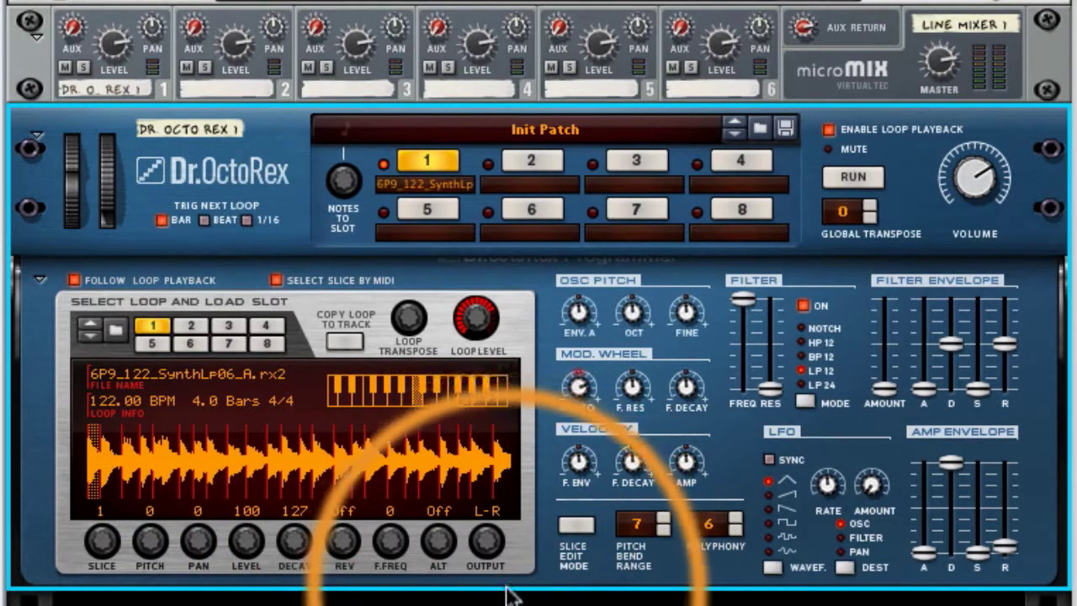
Select different slices of the loop both in the waveform and with the Slice control, ending on slice 14
click(202, 471)
click(182, 459)
click(275, 457)
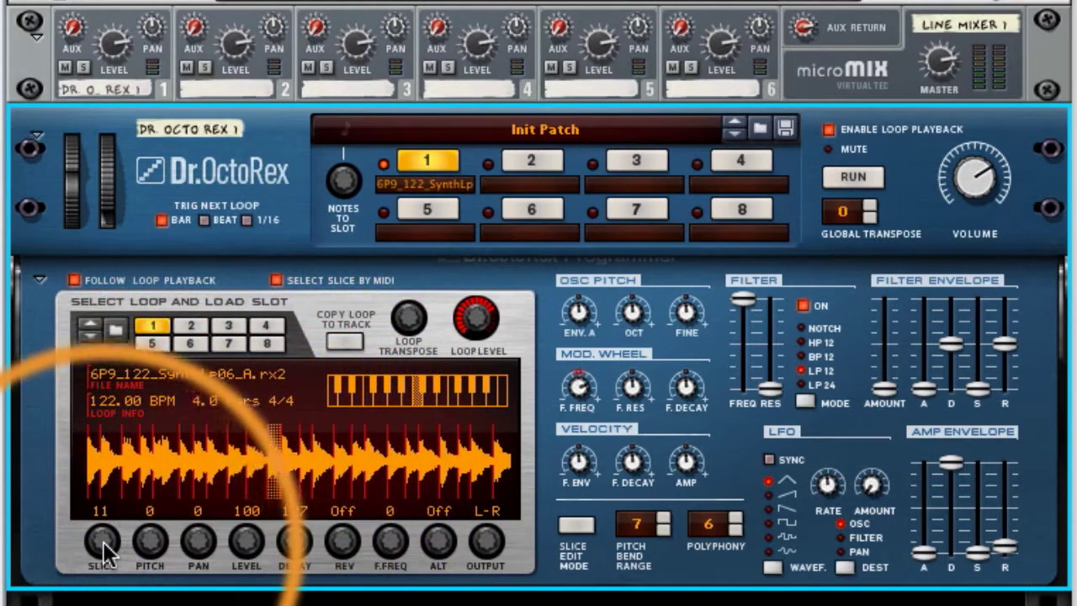
drag(105, 565, 118, 604)
click(372, 467)
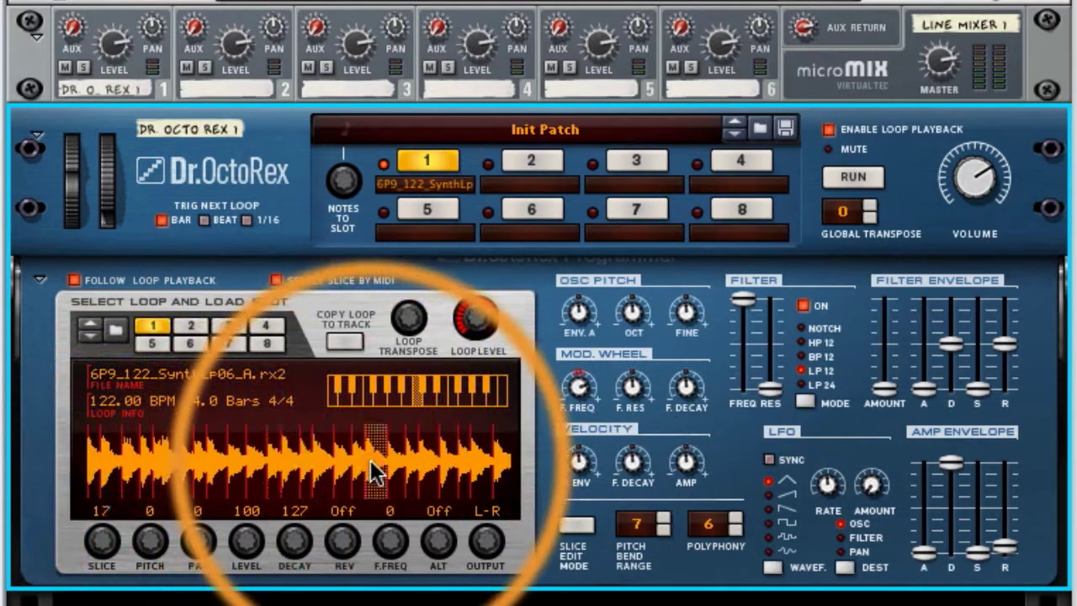
click(328, 465)
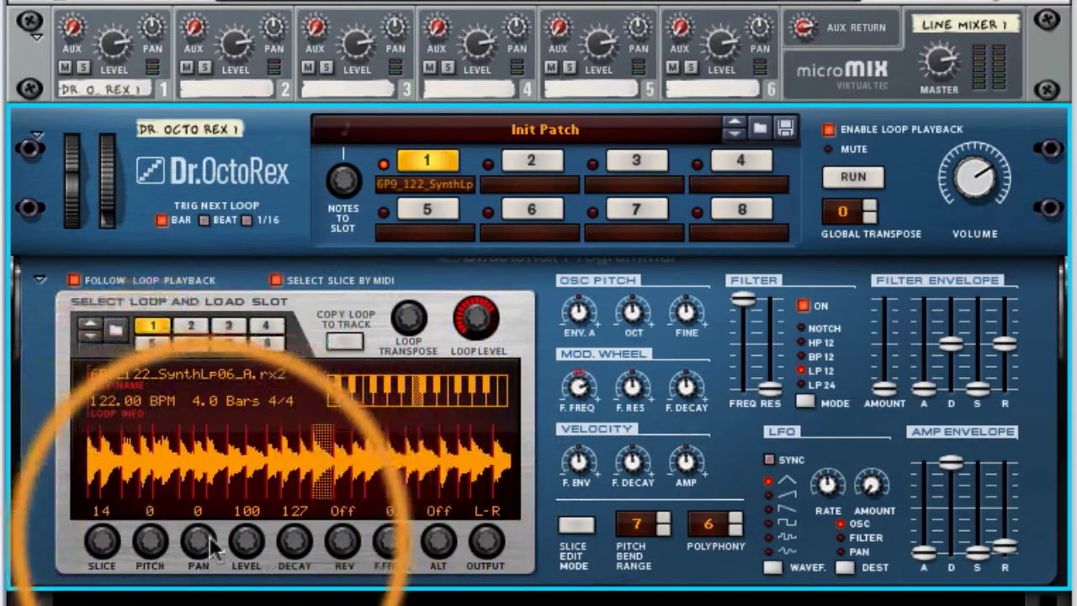
Pan slice 10 left, slice 14 to 21, slice 5 to -22 and slice 9 right, and play back the loop
click(258, 476)
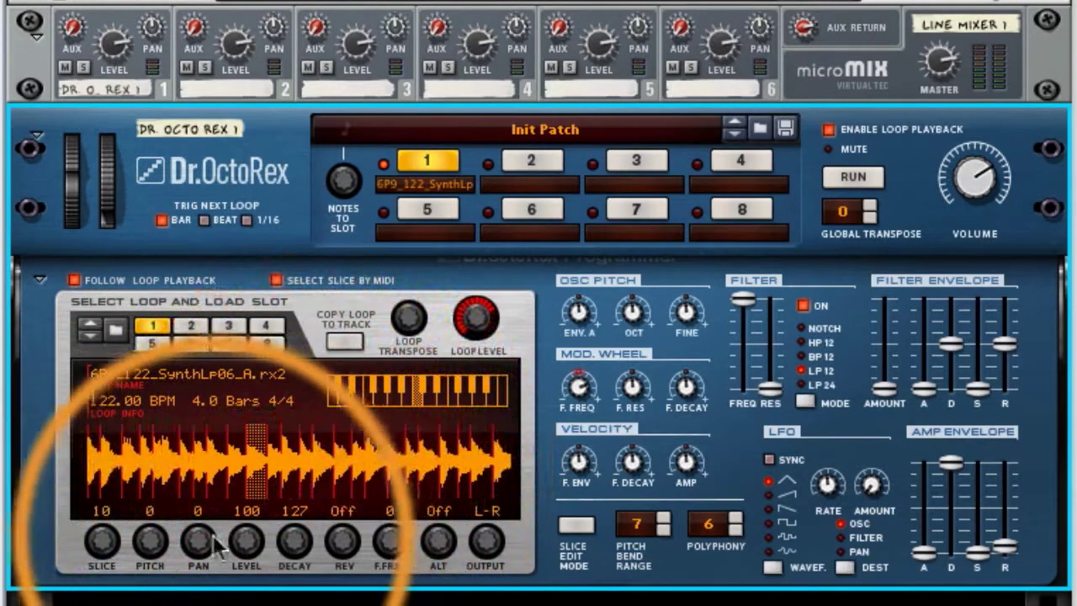
drag(198, 540, 206, 547)
drag(213, 509, 204, 590)
click(316, 475)
drag(201, 537, 217, 473)
click(166, 442)
drag(198, 540, 199, 589)
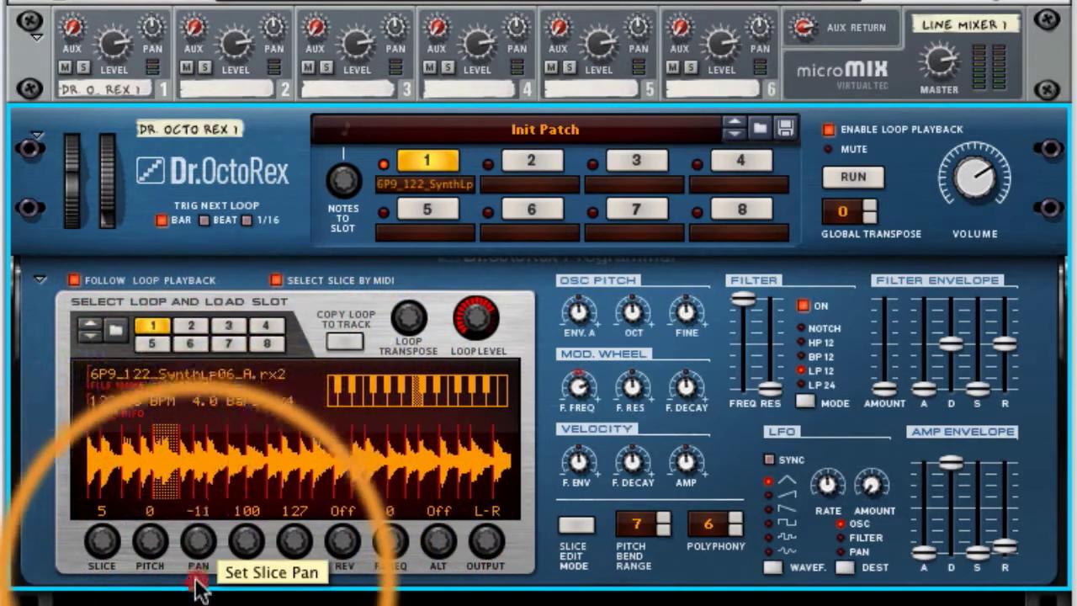
click(228, 481)
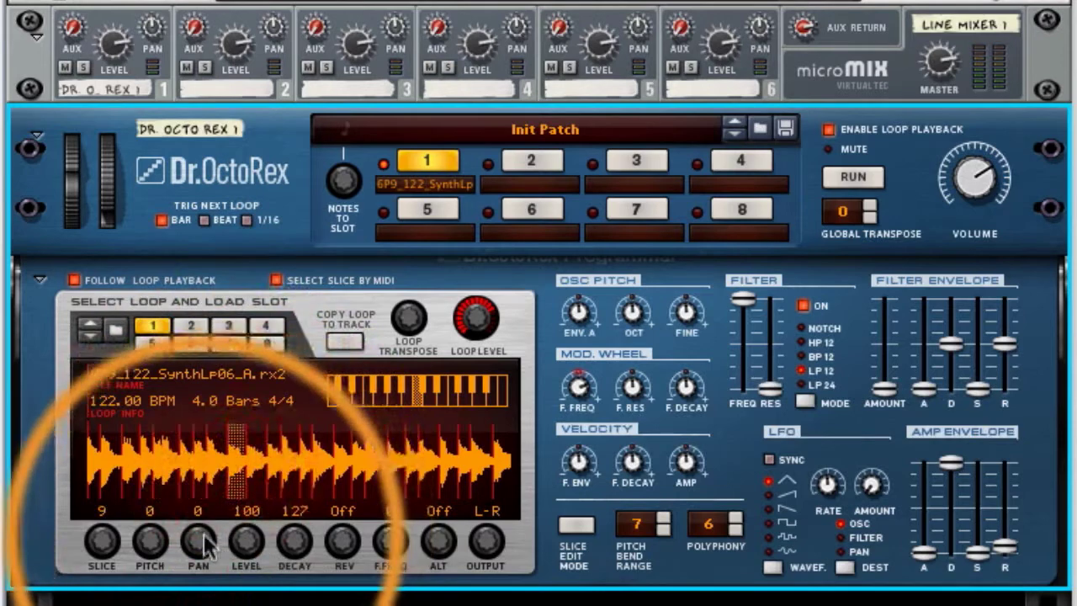
click(858, 183)
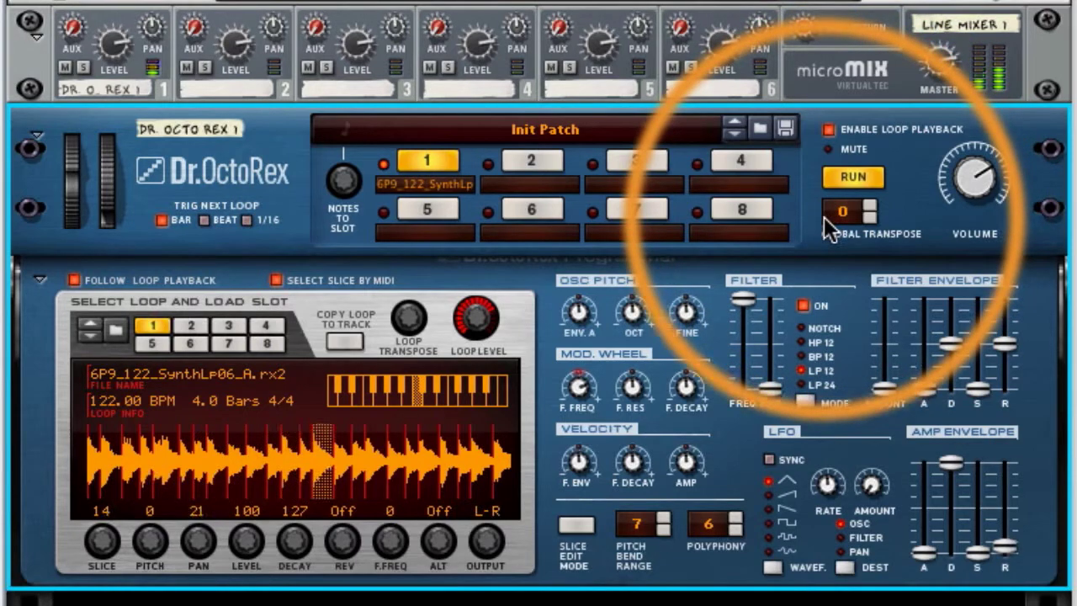
click(855, 178)
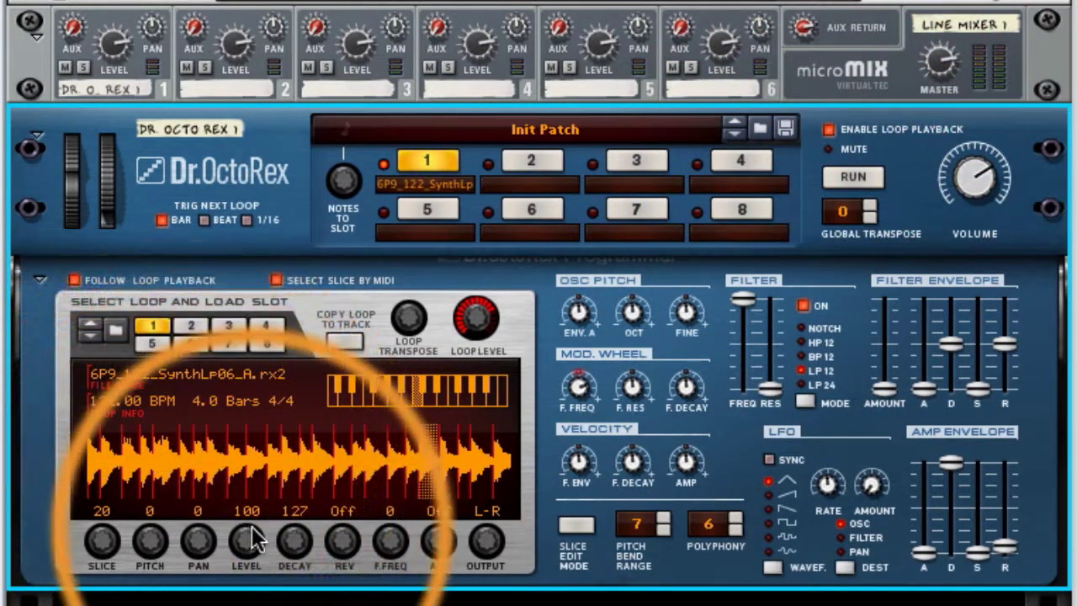
Set slice 5's pitch to 14 and slice 11's decay to 82, and play back the loop
click(171, 486)
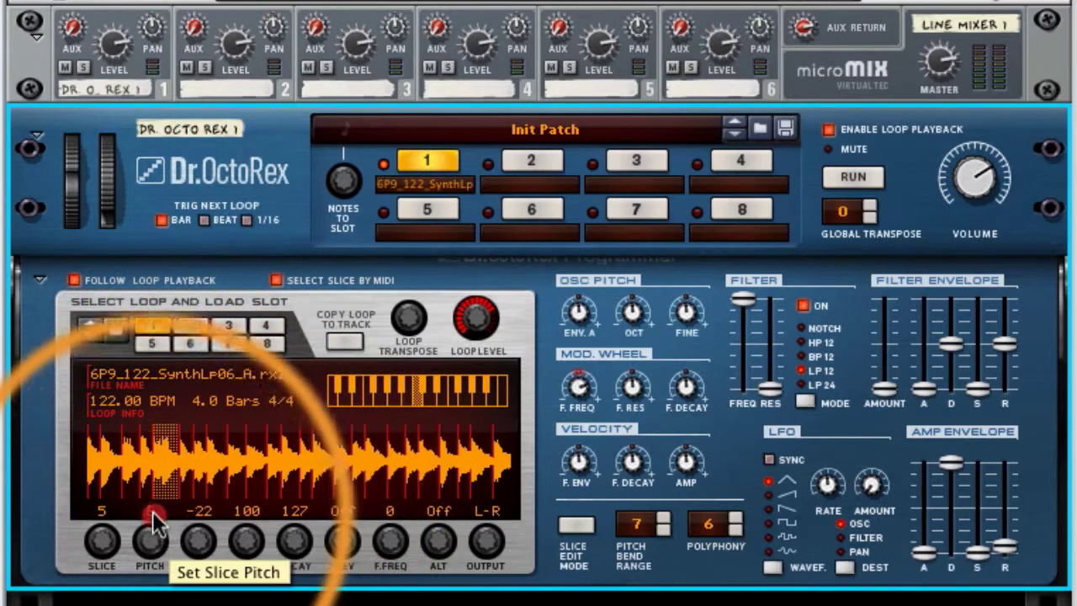
click(270, 481)
drag(296, 532, 292, 589)
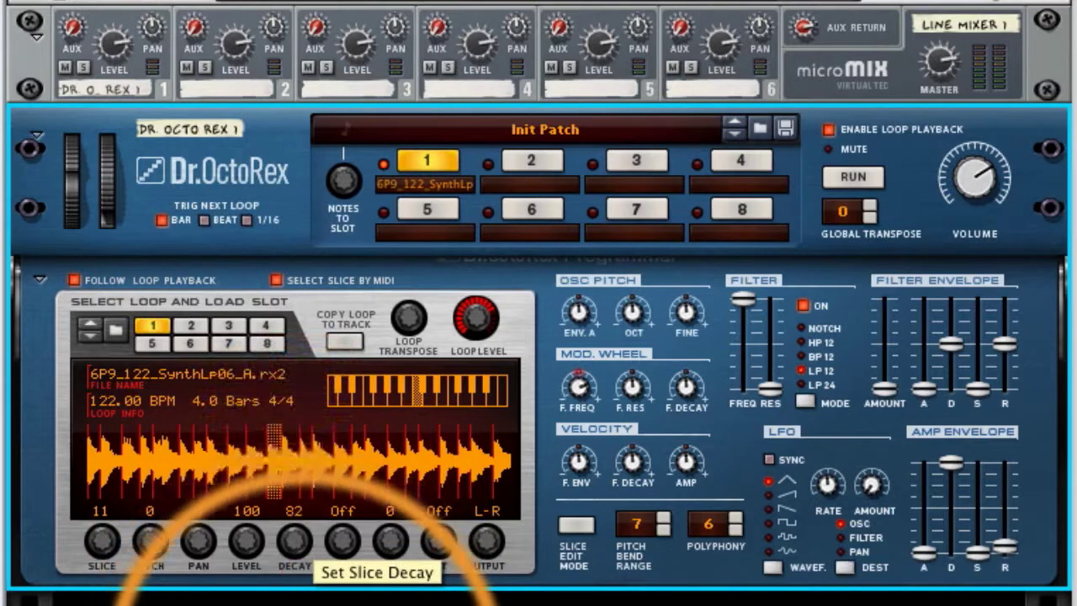
click(851, 178)
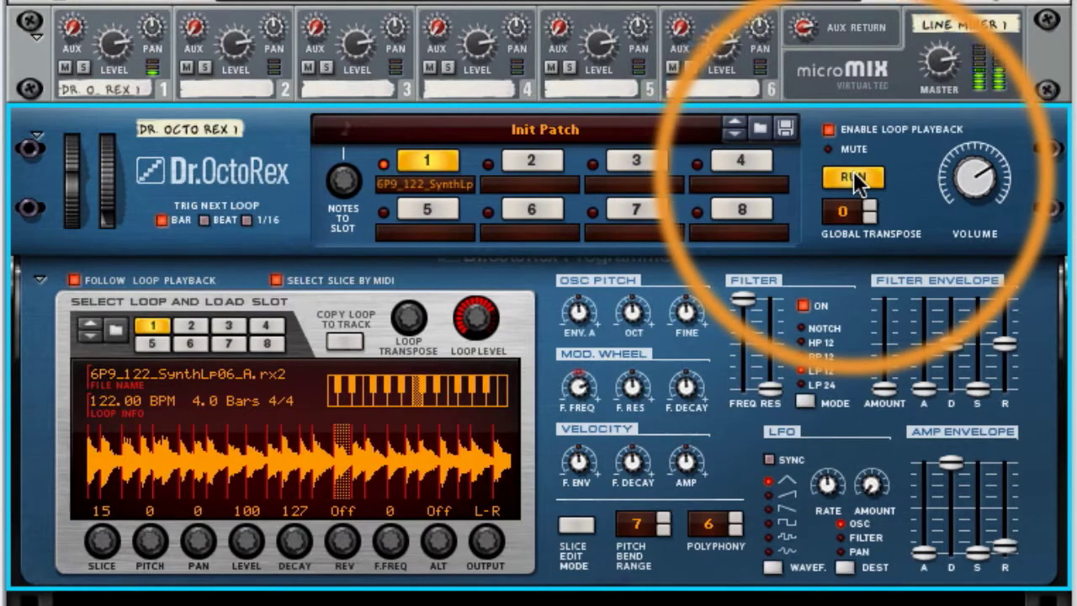
click(853, 174)
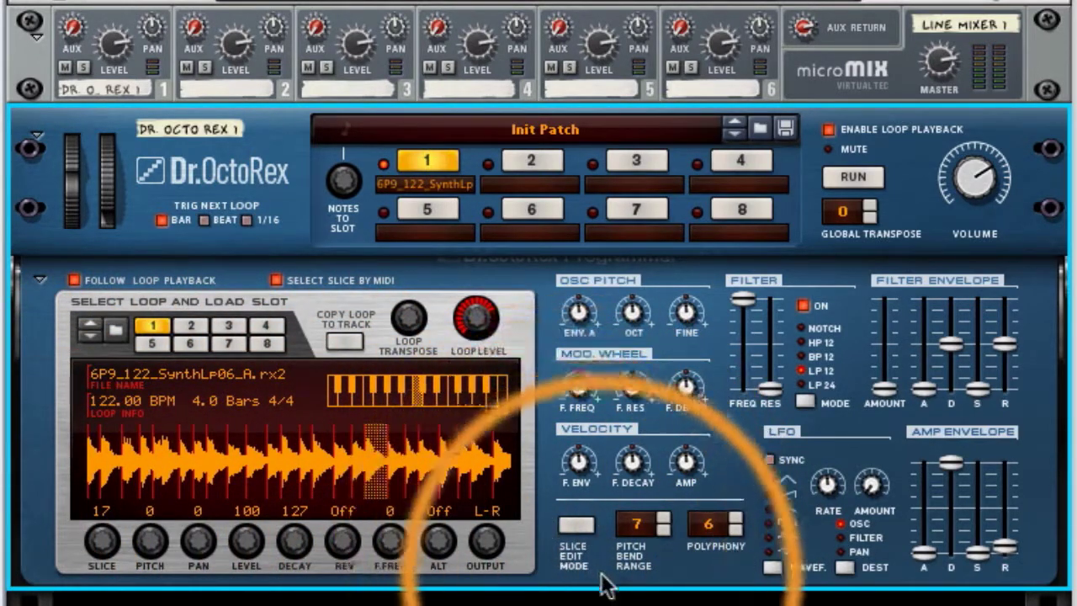
Turn on Slice Edit Mode and go through the Pan and Decay views to the Rev parameter
click(581, 525)
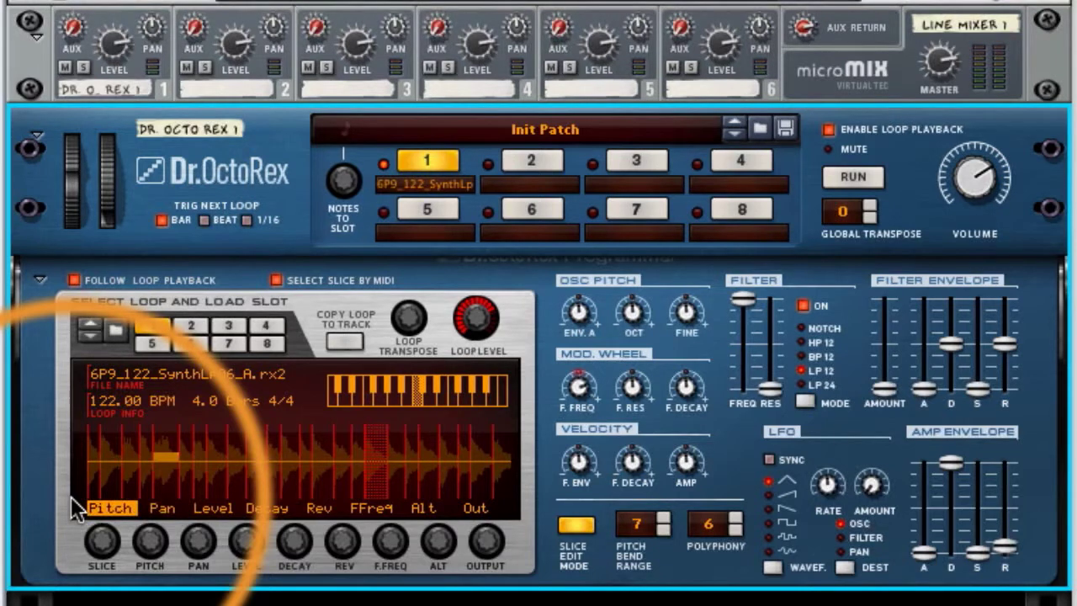
click(162, 510)
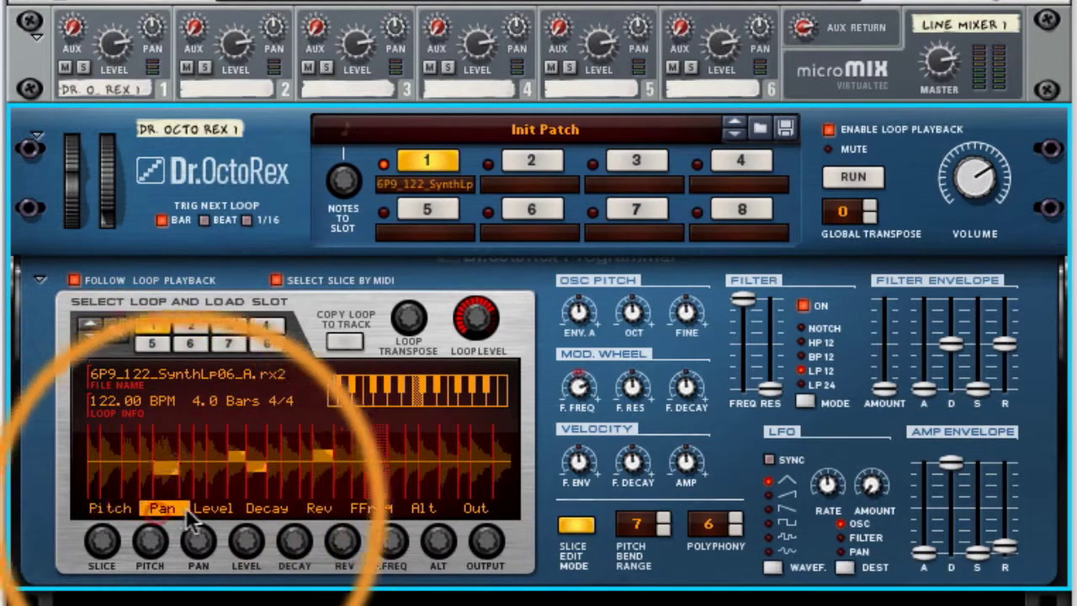
click(256, 508)
click(333, 507)
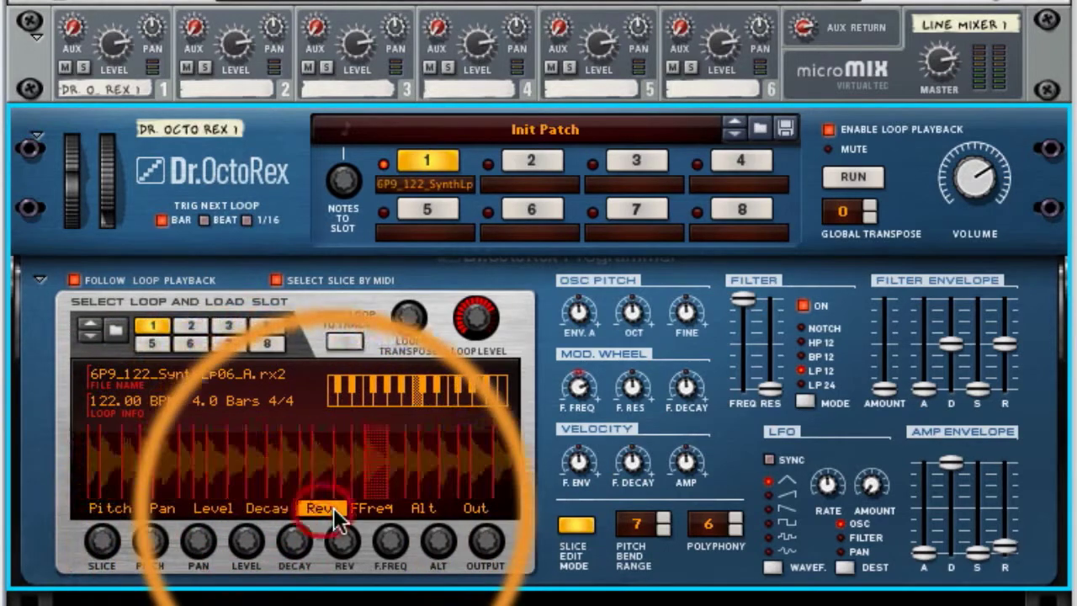
Reverse slices 8, 12, 18 and 21, run the loop, and show the Rev parameter during playback
click(286, 444)
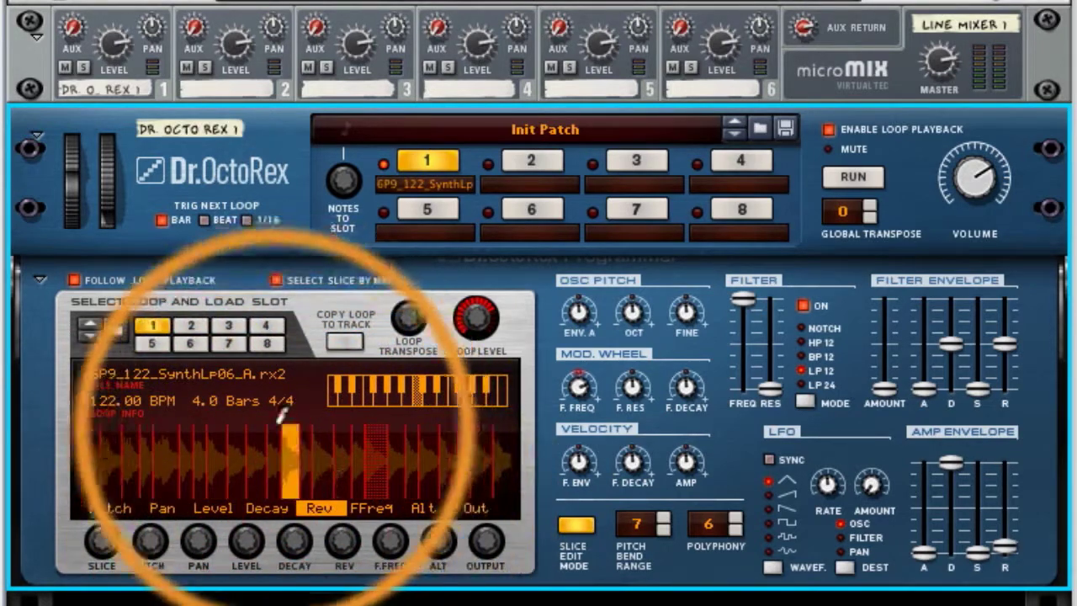
click(220, 440)
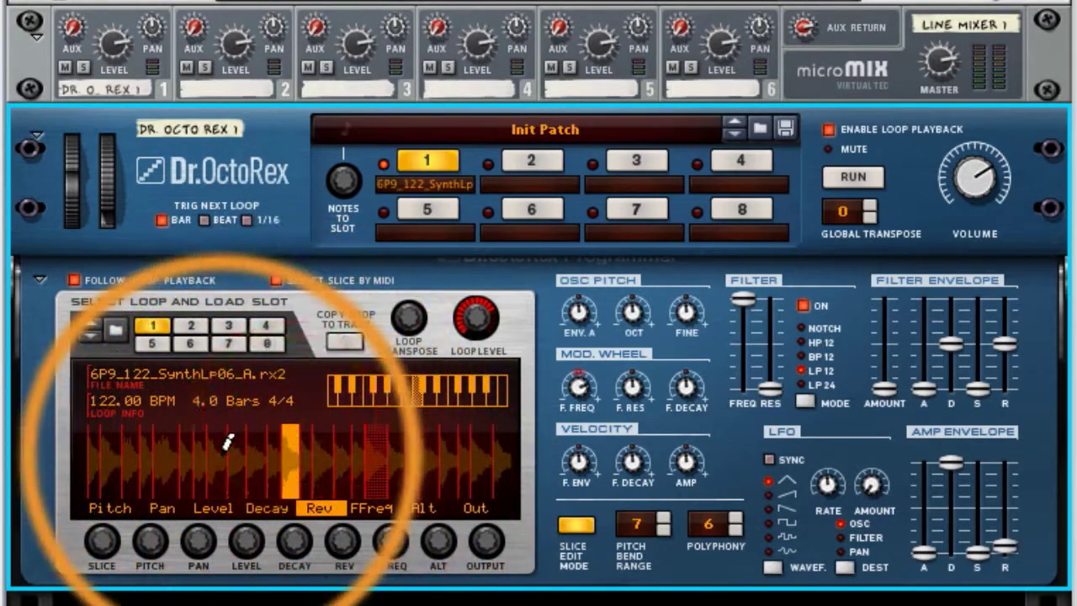
click(397, 436)
click(450, 436)
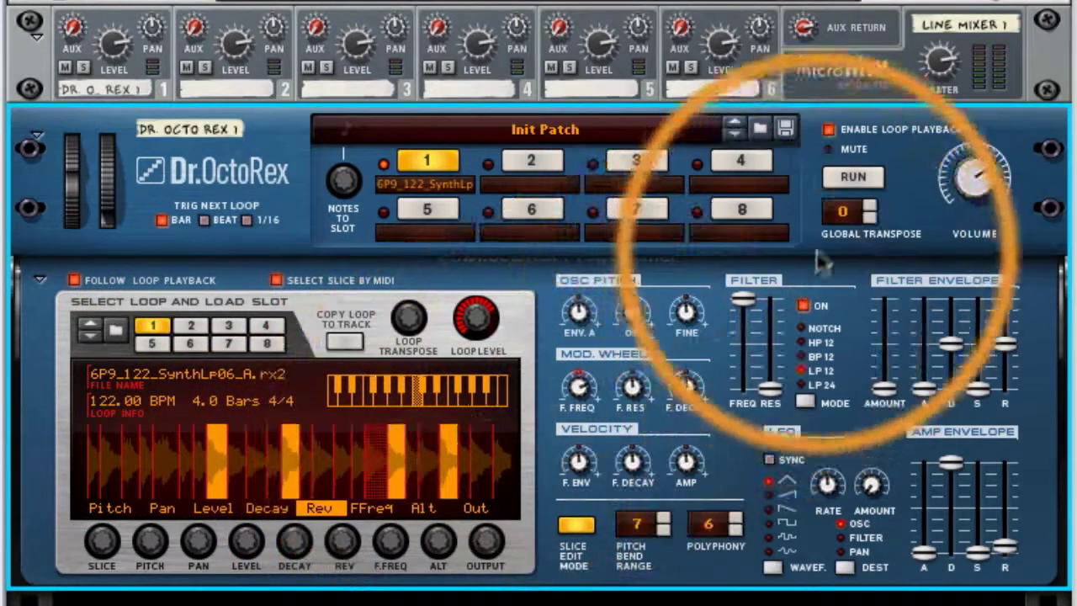
click(855, 179)
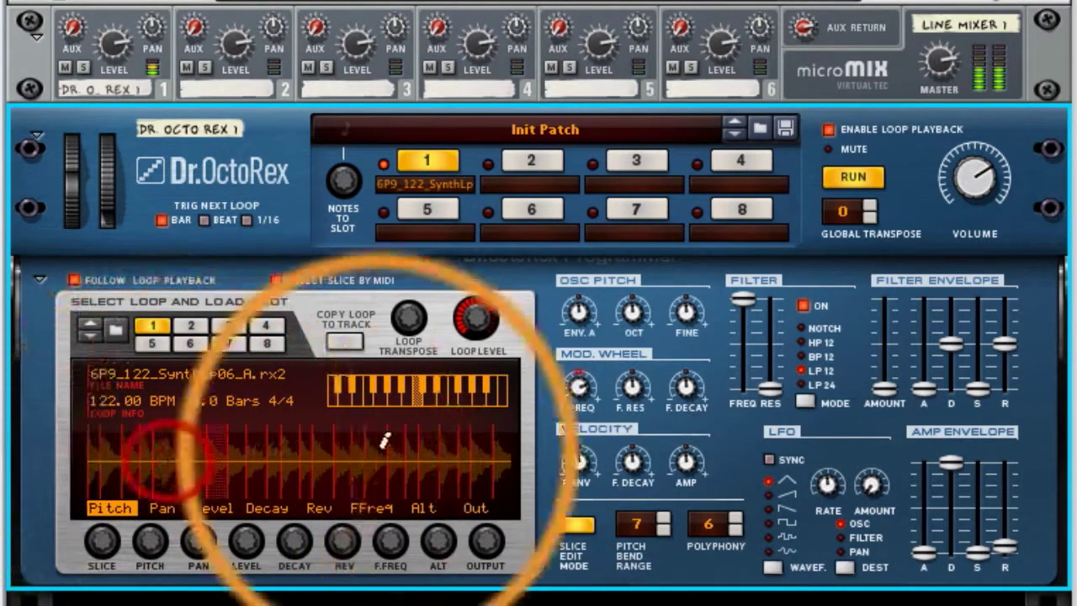
click(319, 507)
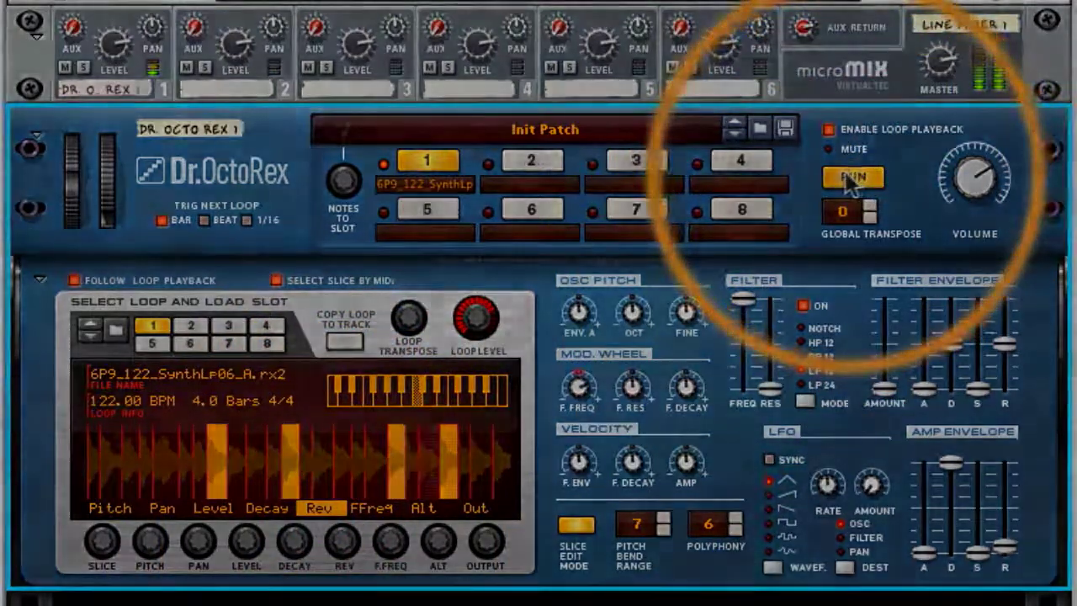